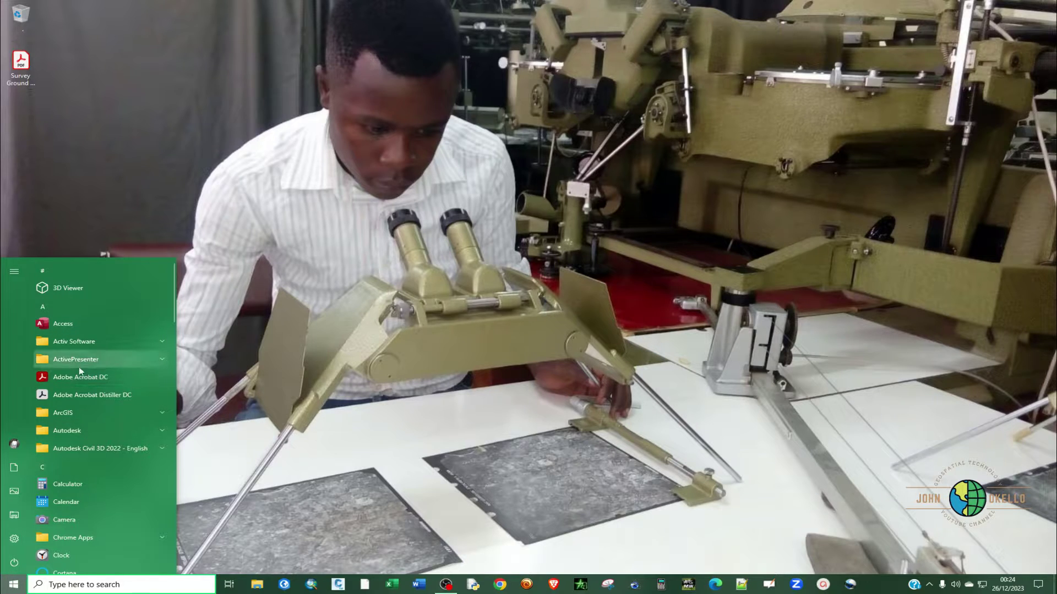
Launch Adobe Acrobat DC from the Windows Start menu.
click(78, 376)
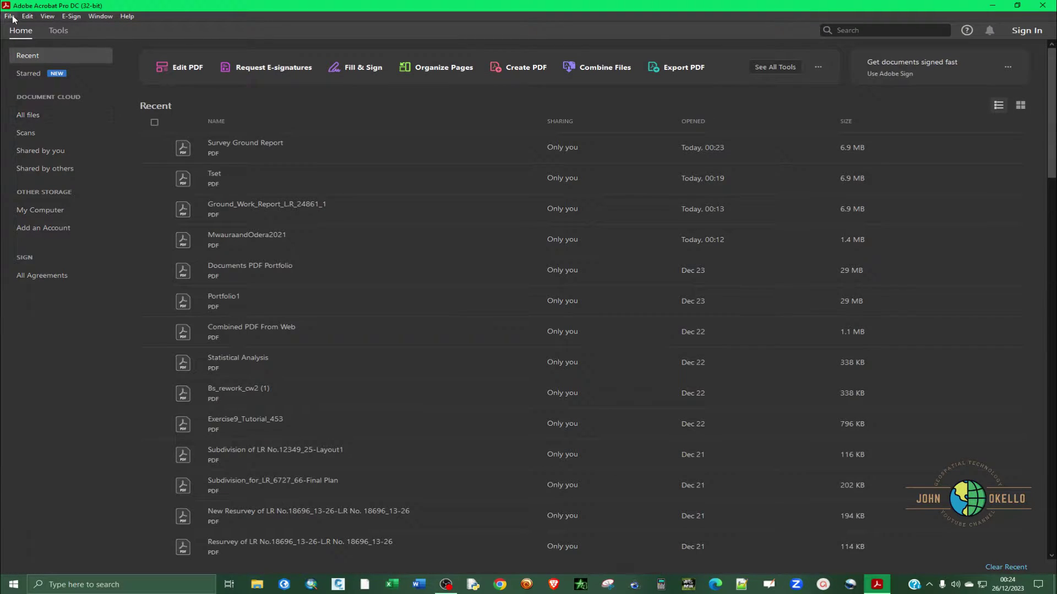
Open Survey Ground Report.pdf from the Desktop via File > Open.
click(9, 16)
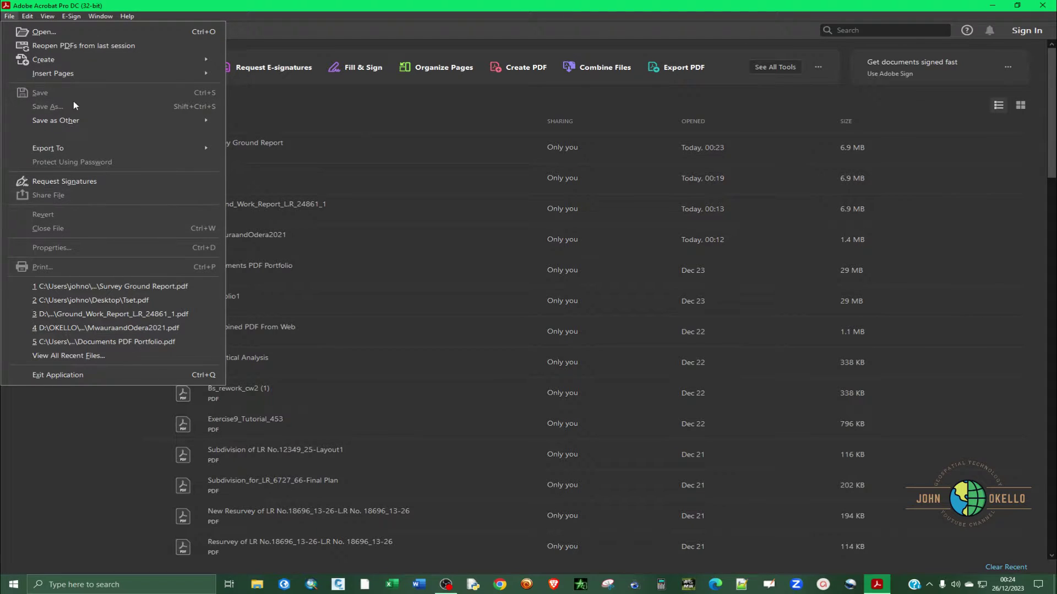
click(44, 34)
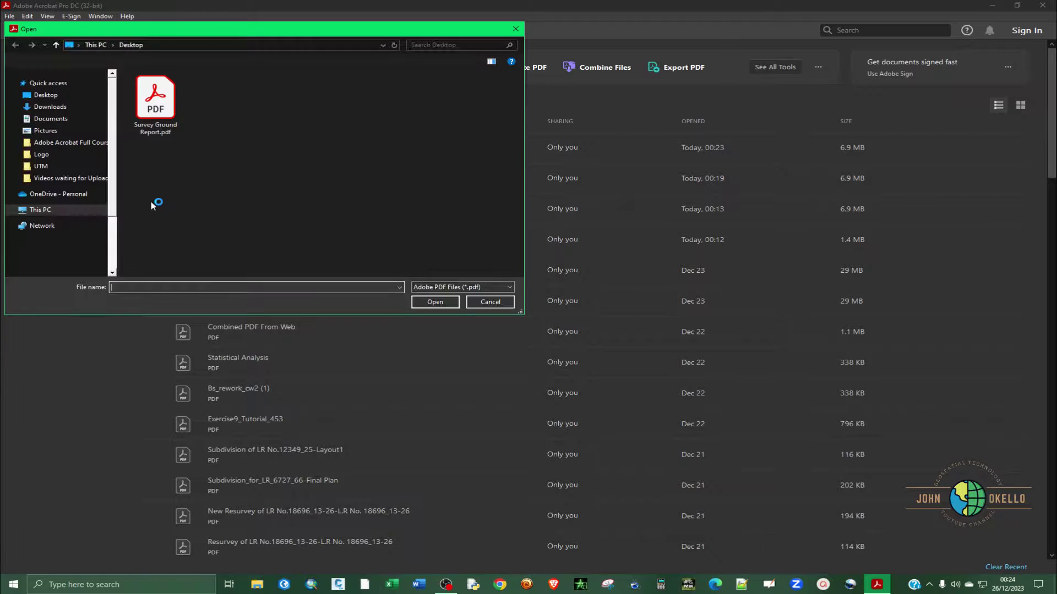
click(145, 133)
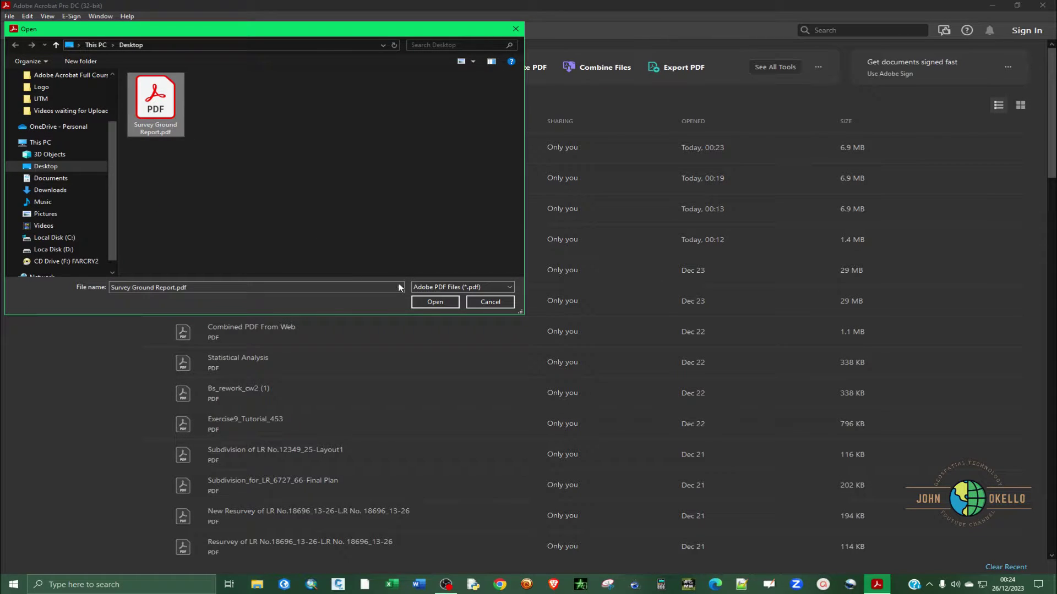
click(435, 302)
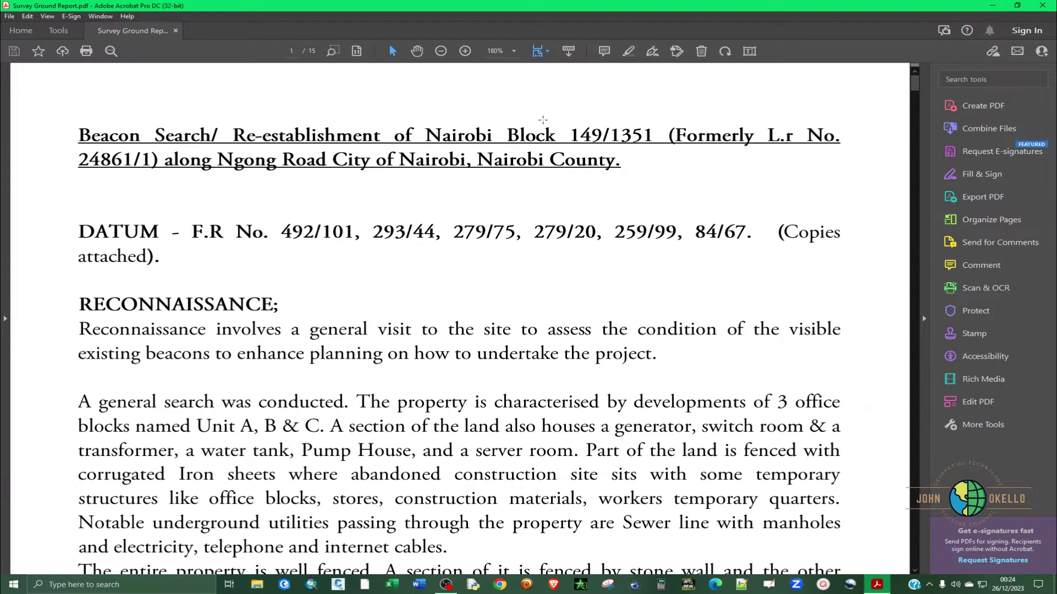
Set the report's zoom level to 100%.
click(514, 52)
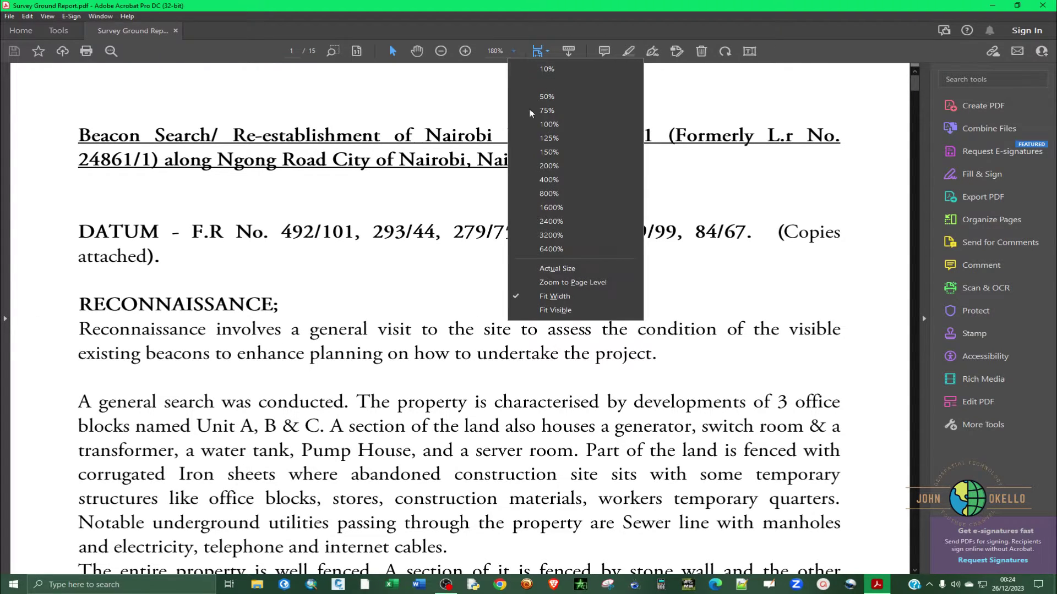
click(549, 124)
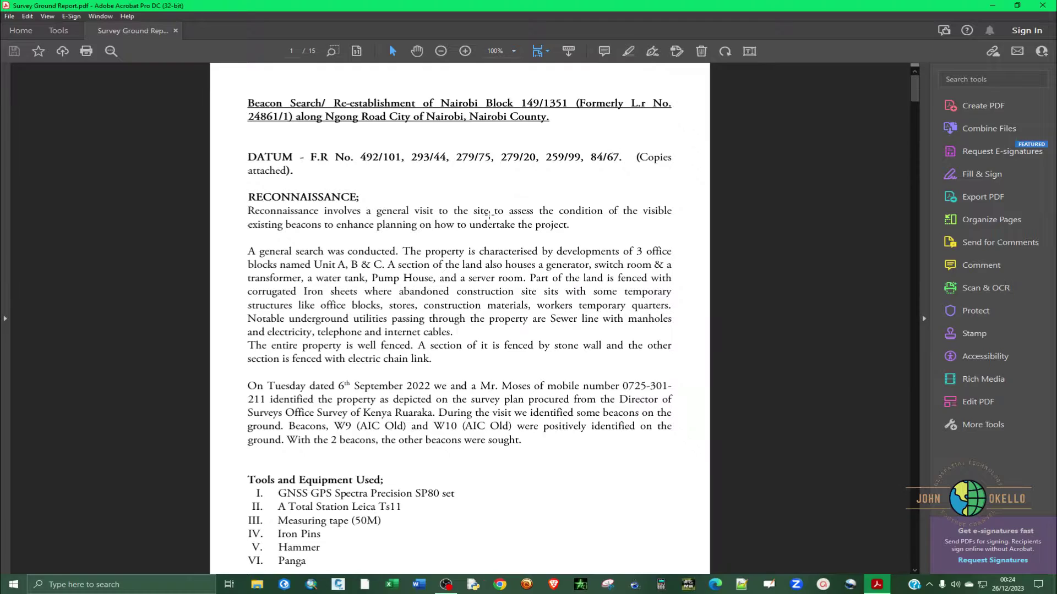
scroll(485, 168, down, 3)
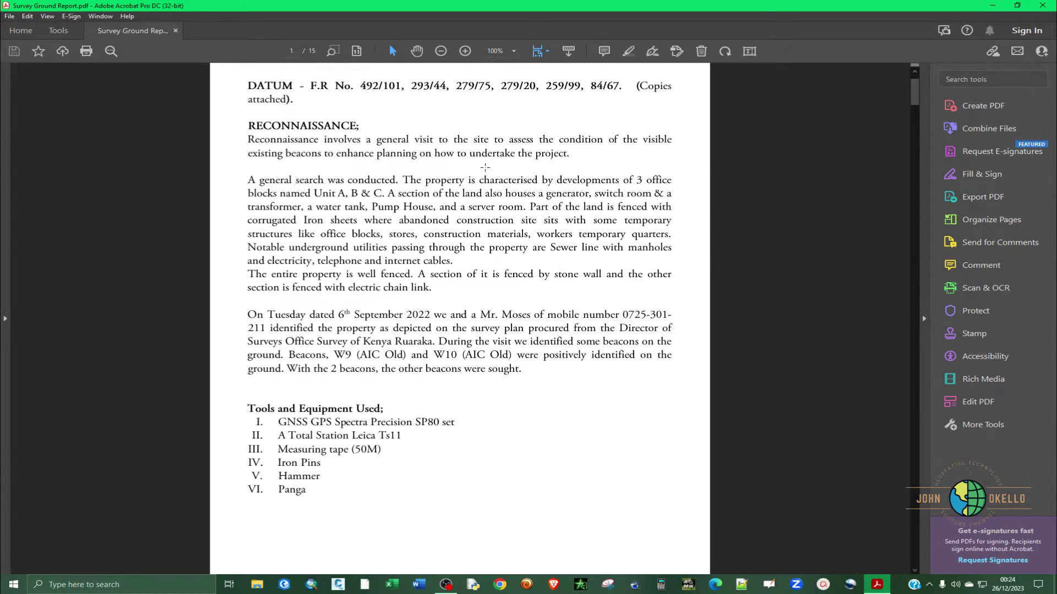
scroll(485, 167, up, 3)
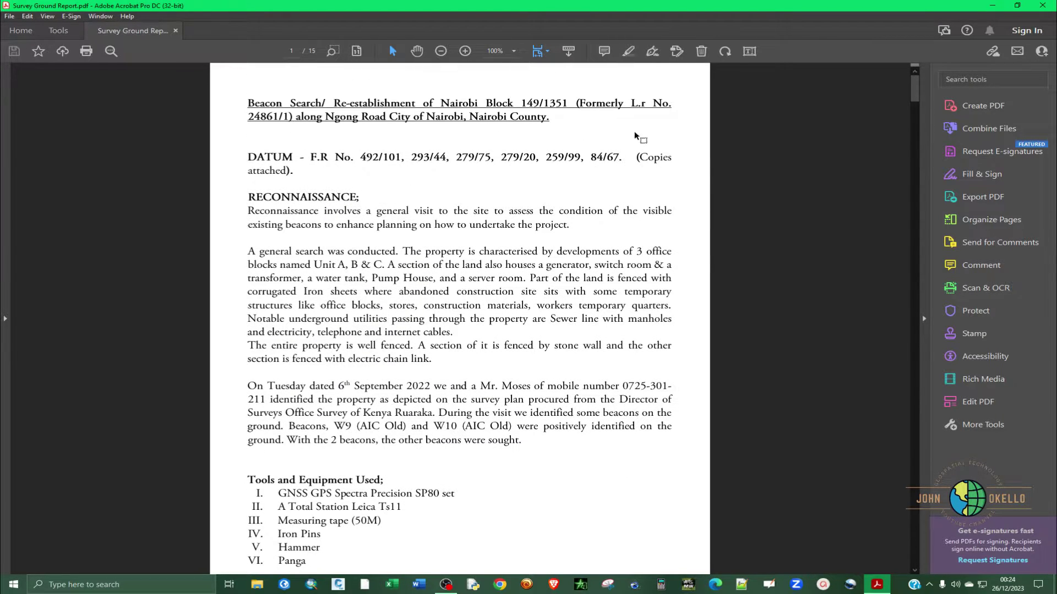
Show the Page Thumbnails panel in the left navigation pane.
click(5, 319)
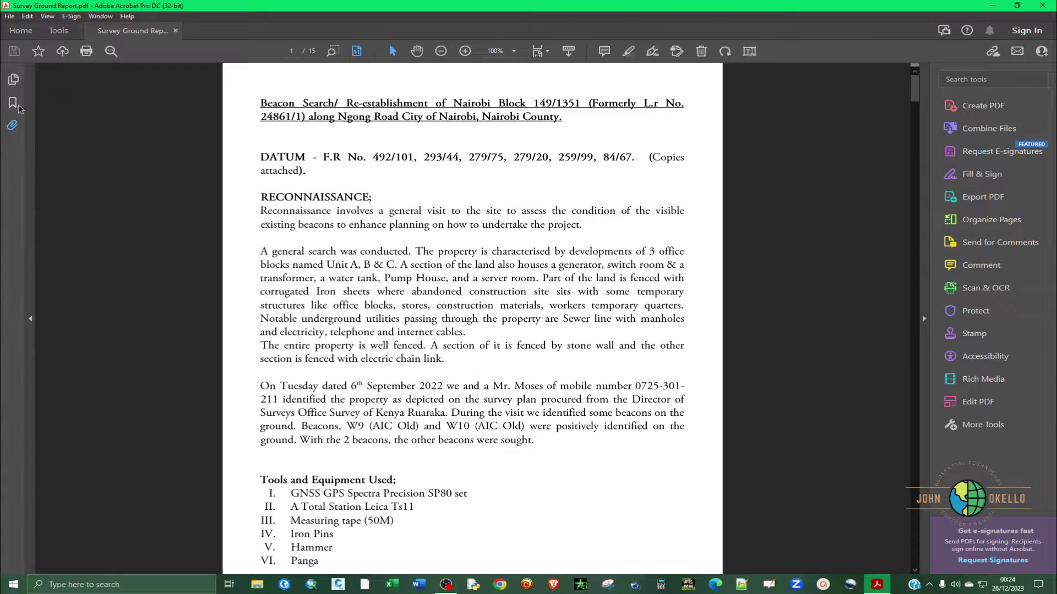
click(14, 81)
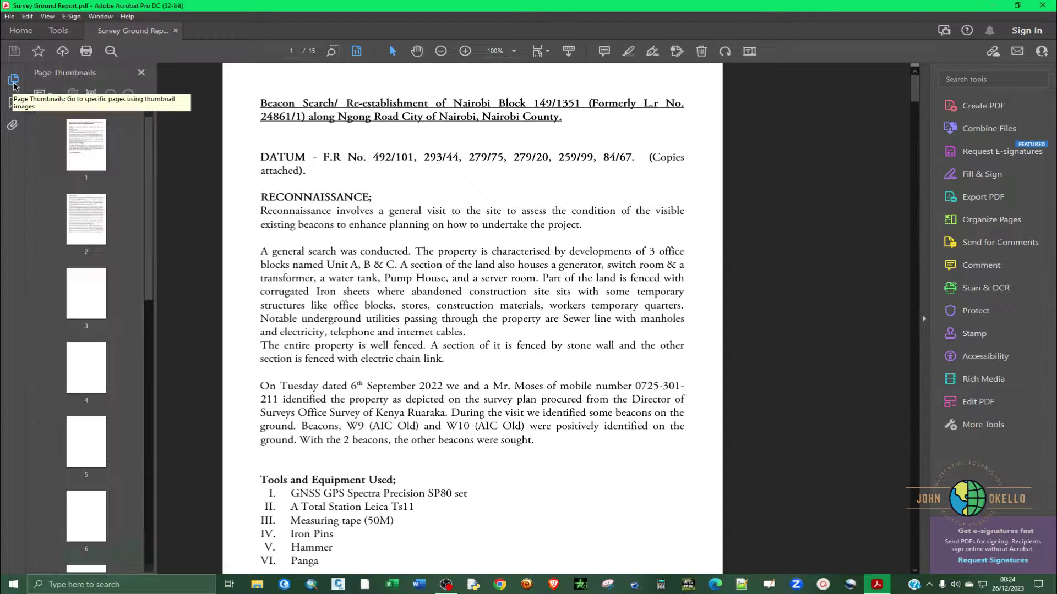
scroll(494, 310, down, 5)
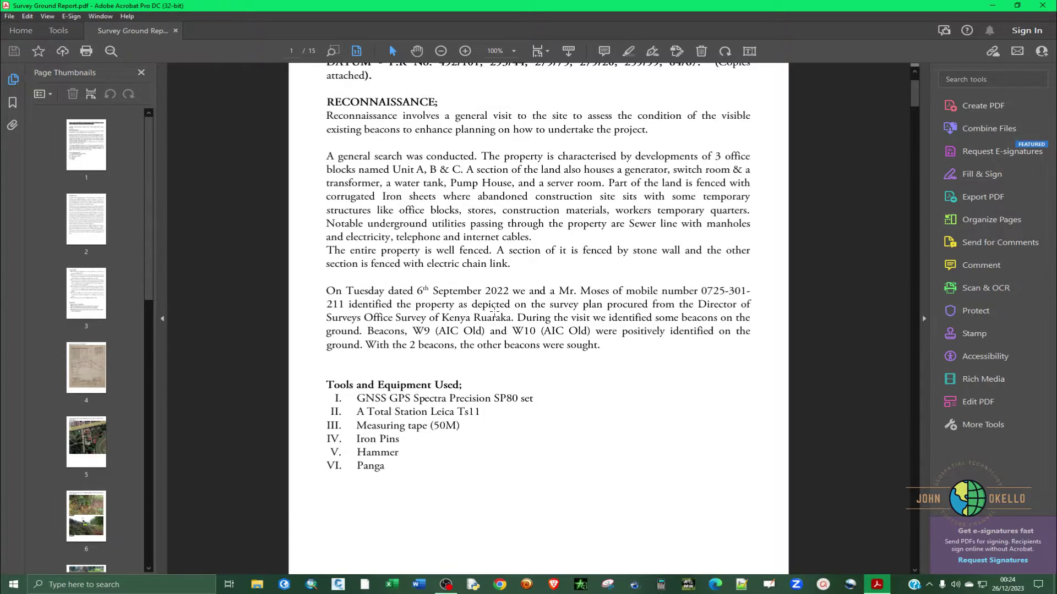
drag(915, 107, 900, 82)
scroll(688, 287, down, 4)
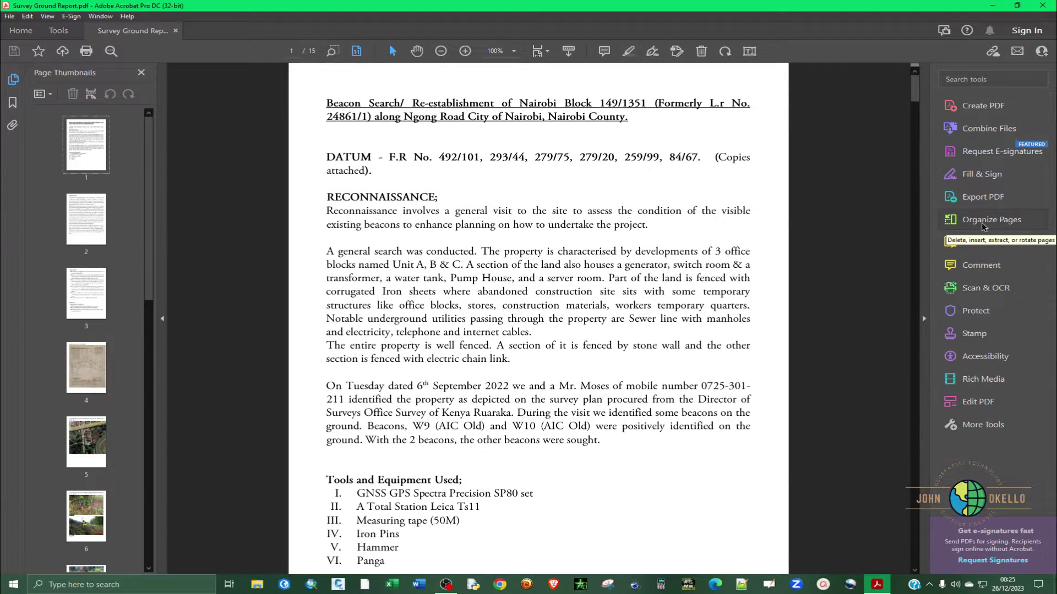
Open the Organize Pages tool from the Tools tab for the report.
click(58, 31)
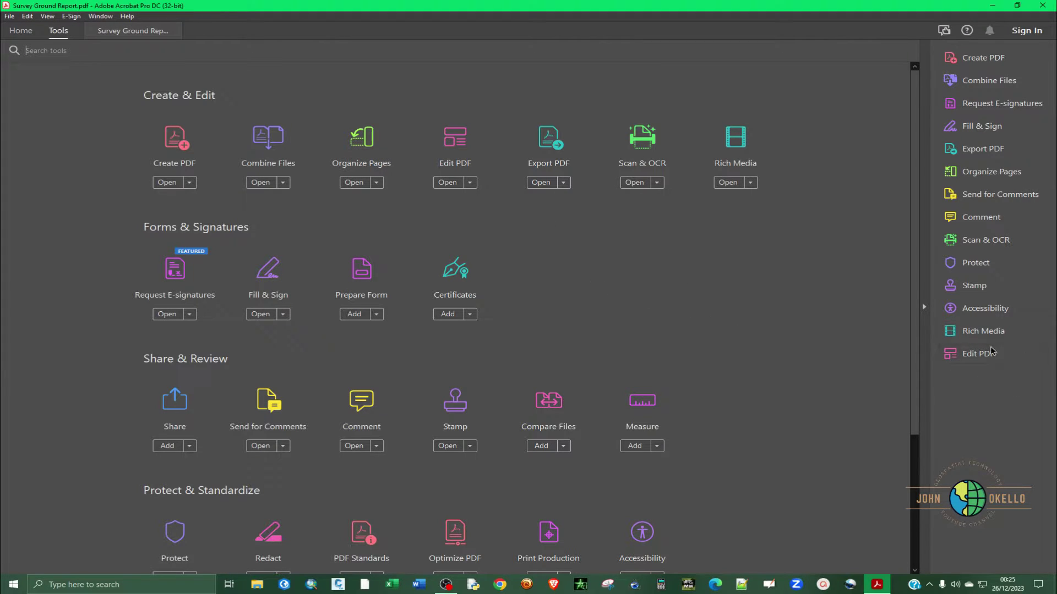
click(370, 156)
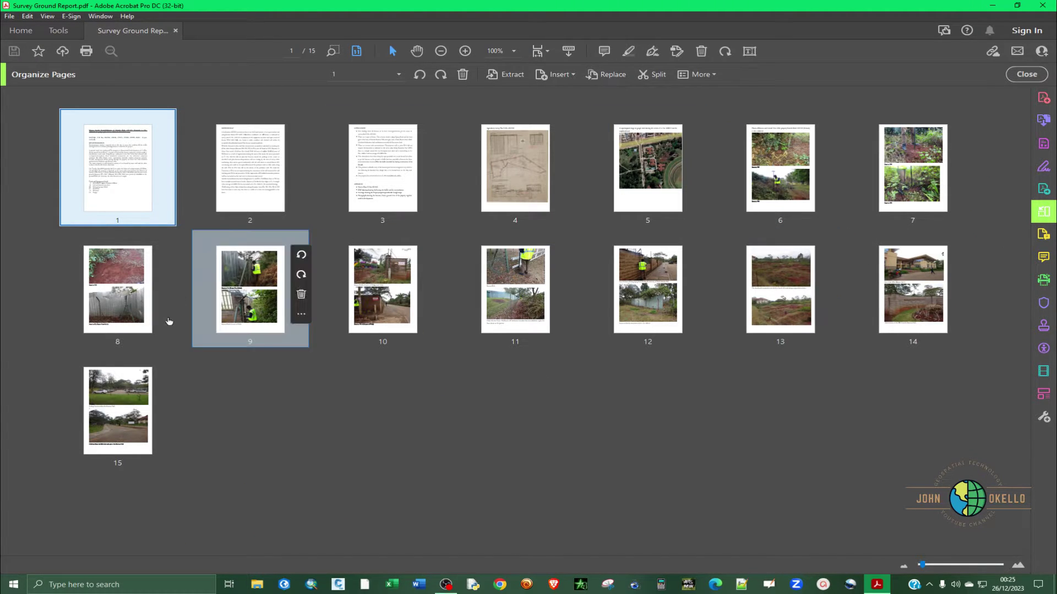
Delete pages 8 and 12, confirming each deletion with OK.
drag(169, 321, 383, 421)
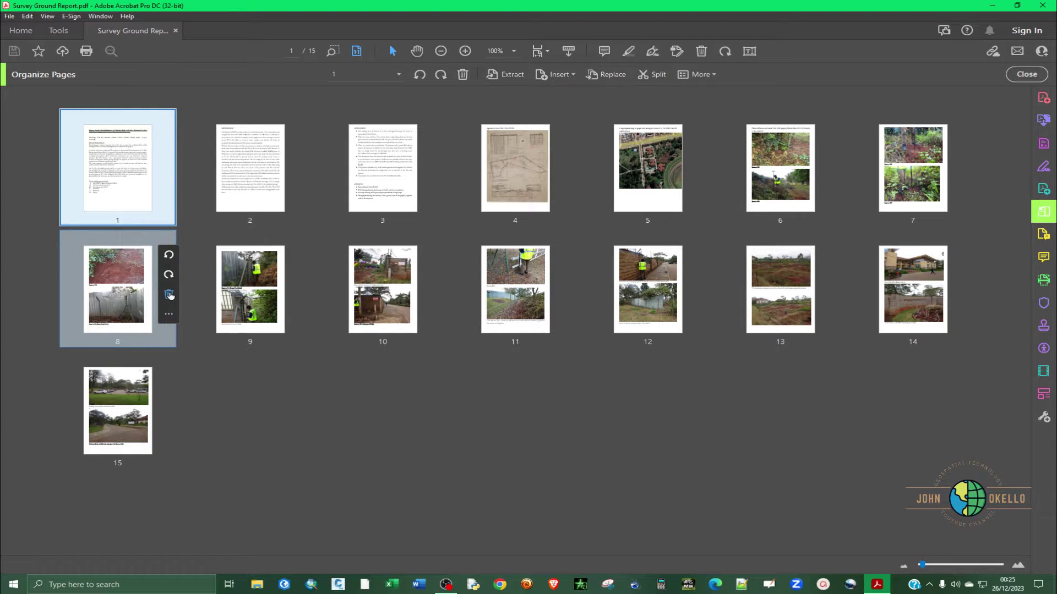
click(169, 295)
click(598, 314)
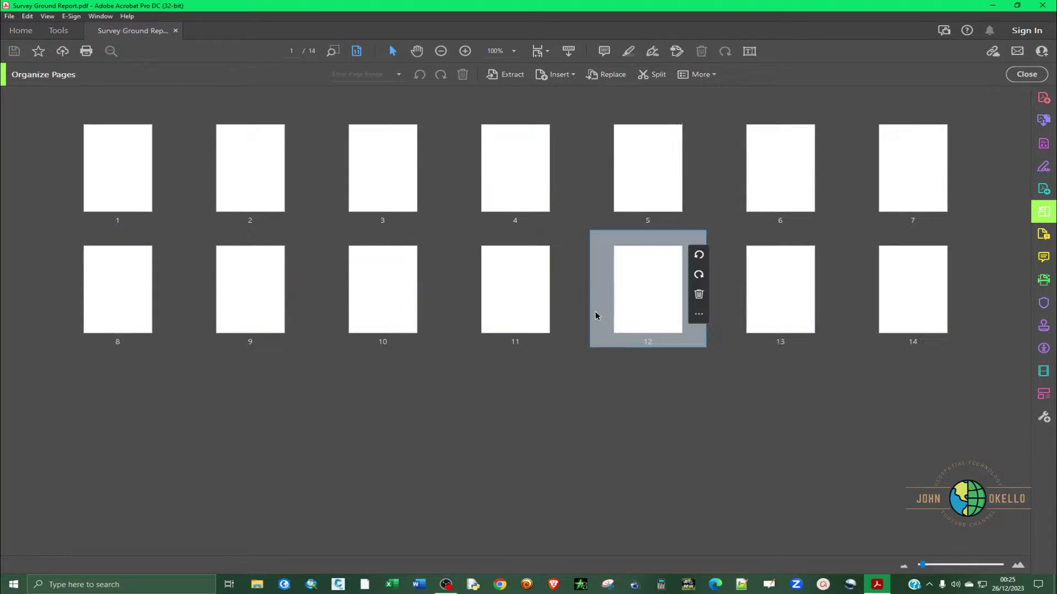
click(699, 295)
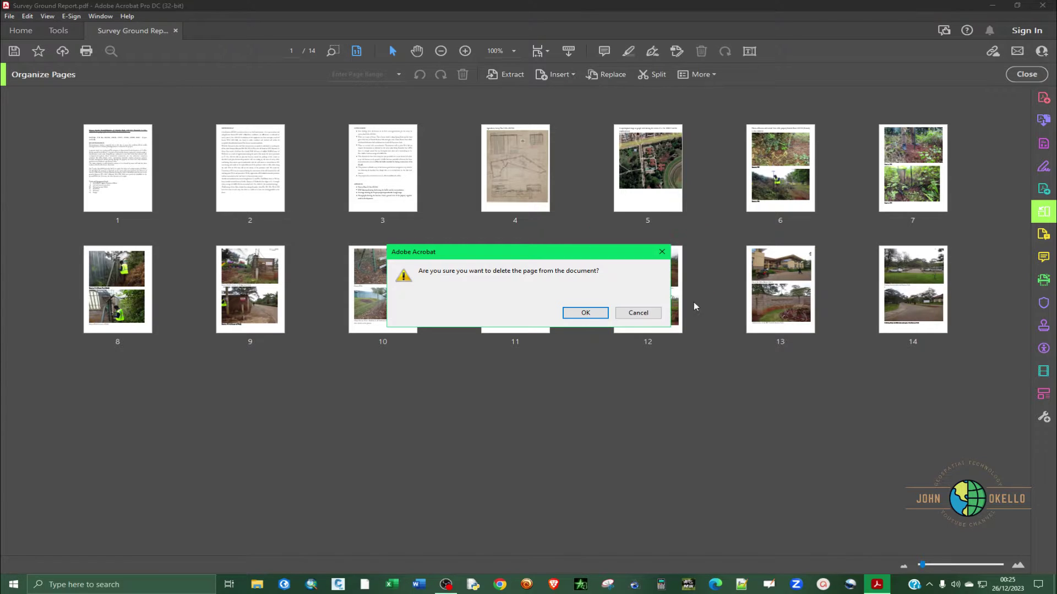
click(599, 315)
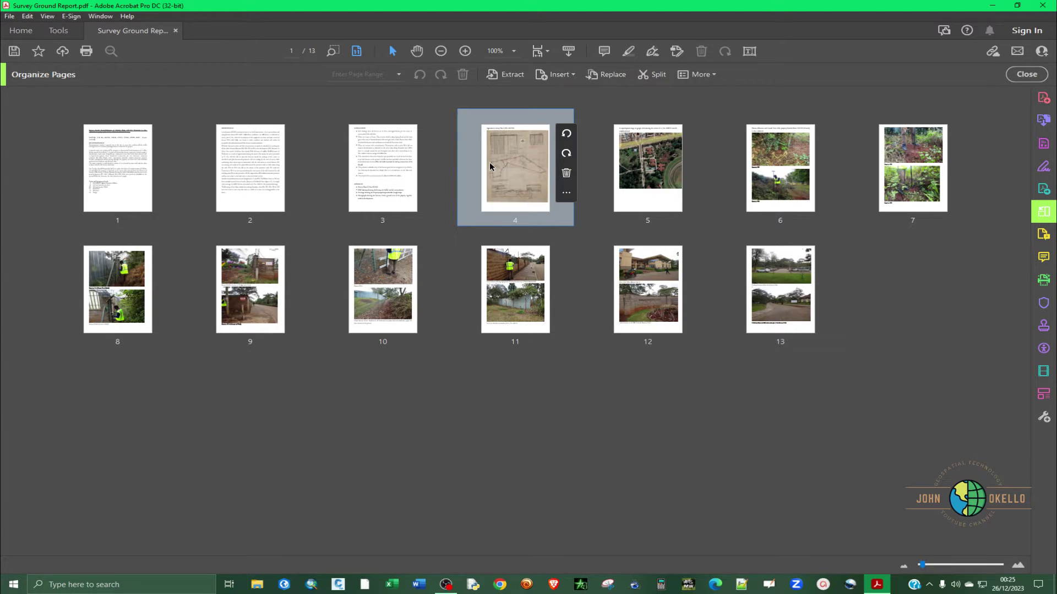
Rearrange pages, moving page 3 to the front, the title page third, and the aerial map toward the end.
drag(490, 162, 802, 319)
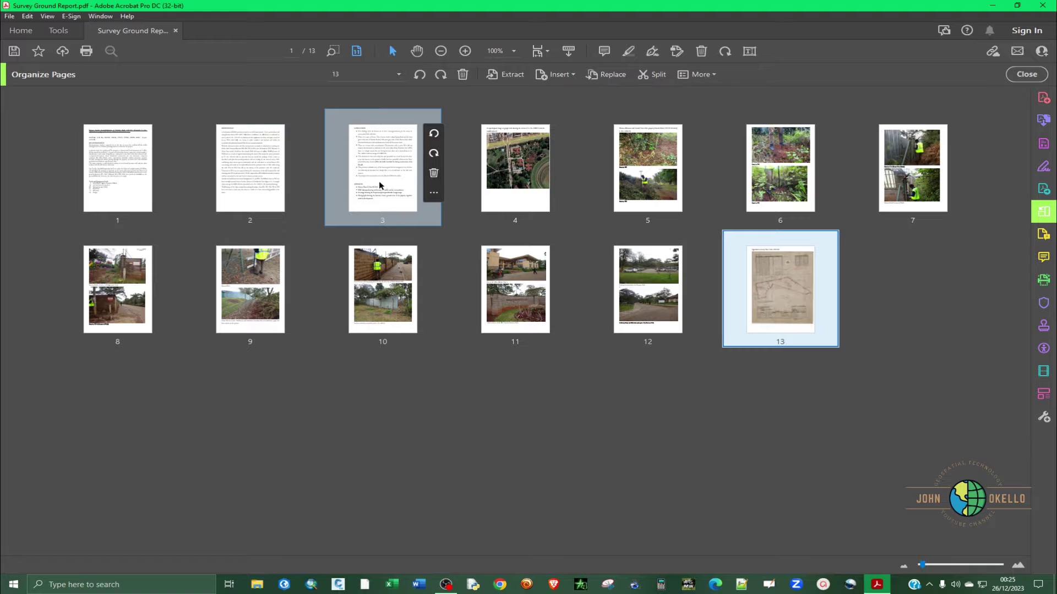
drag(379, 181, 77, 181)
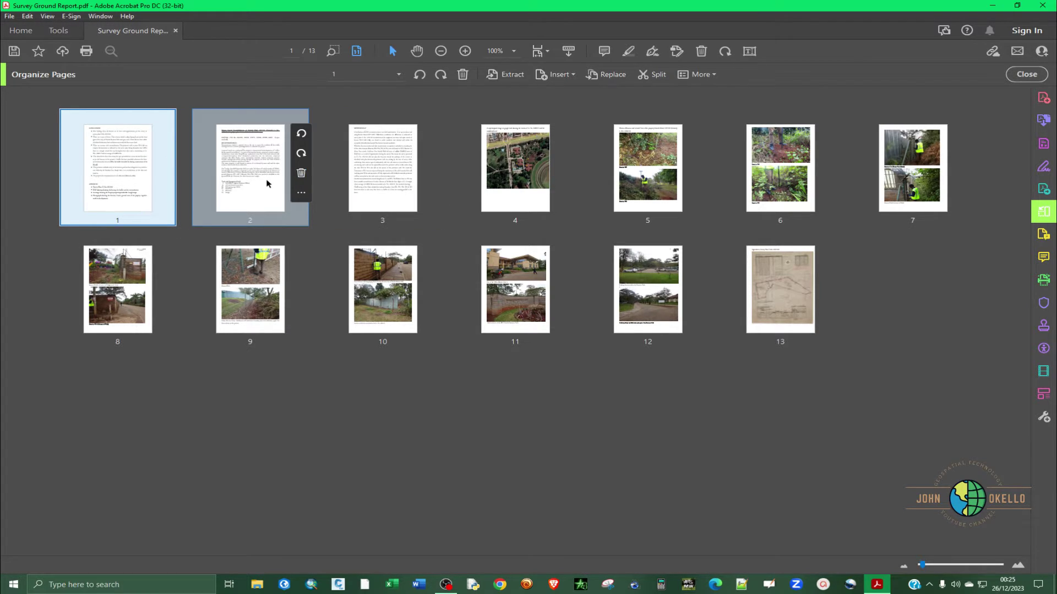
drag(276, 182, 418, 174)
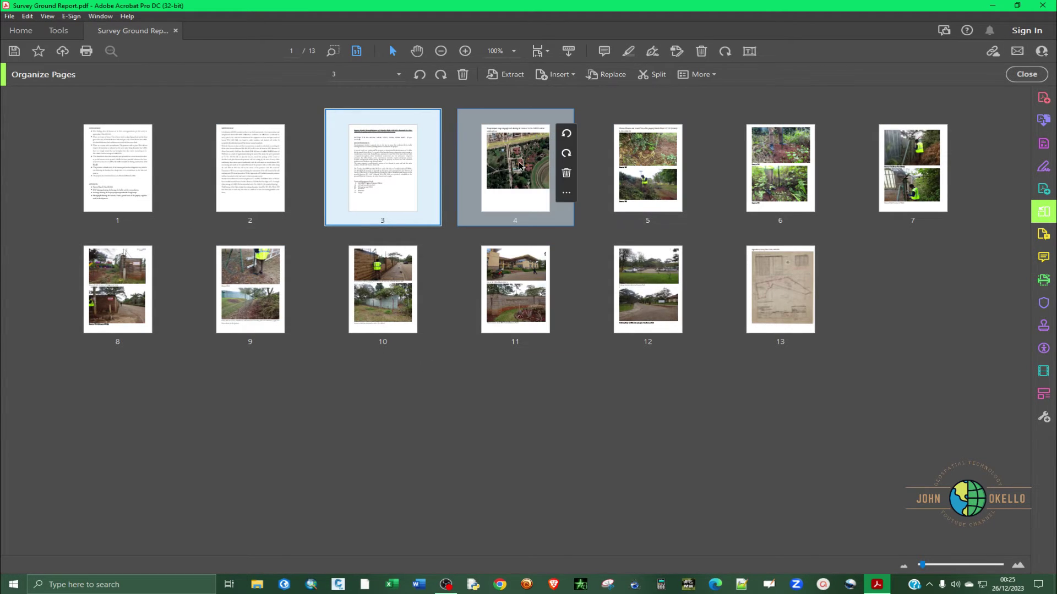
drag(519, 164, 666, 322)
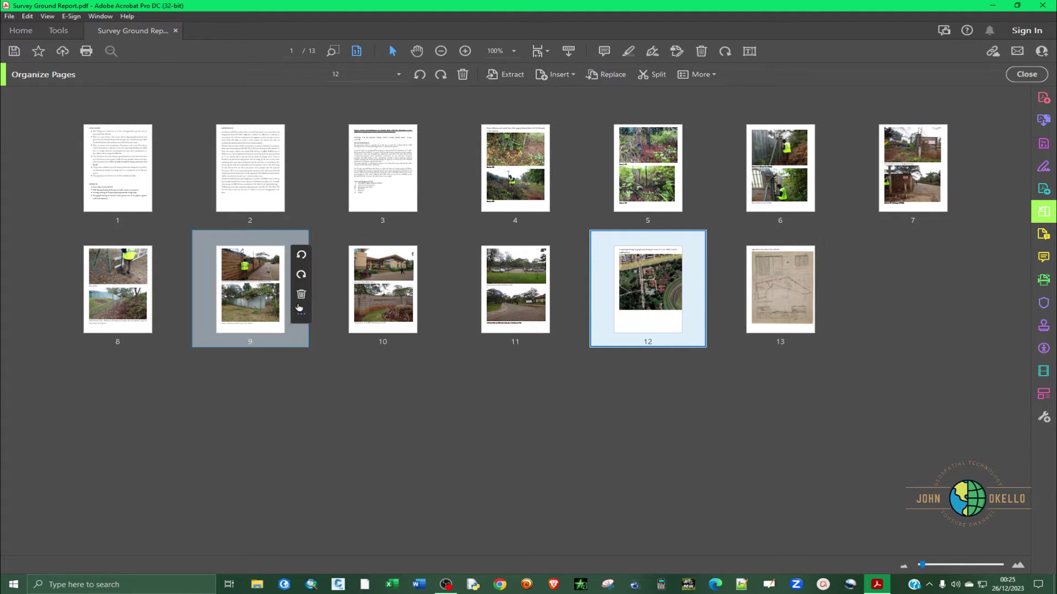
Delete page 9 and move page 6 in front of page 4.
click(301, 296)
click(585, 312)
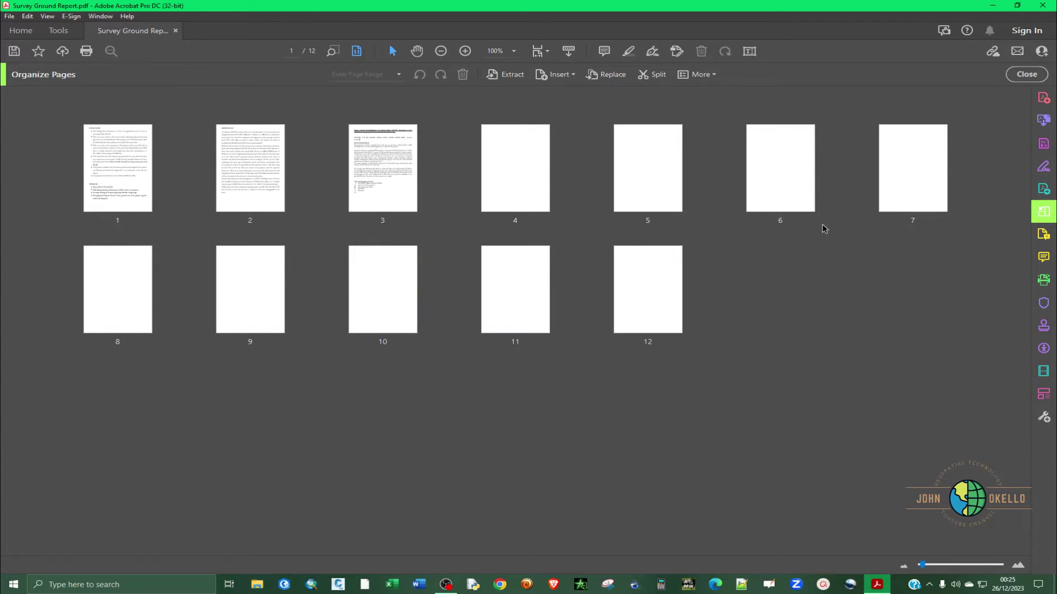
drag(782, 185, 480, 204)
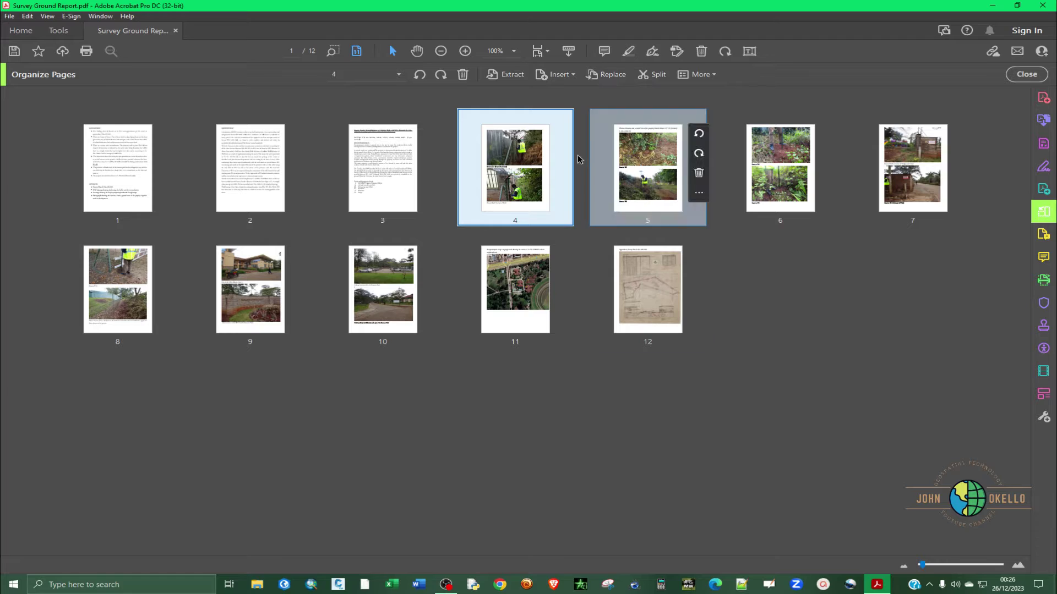
Save the reordered report with File > Save and close Organize Pages.
click(9, 16)
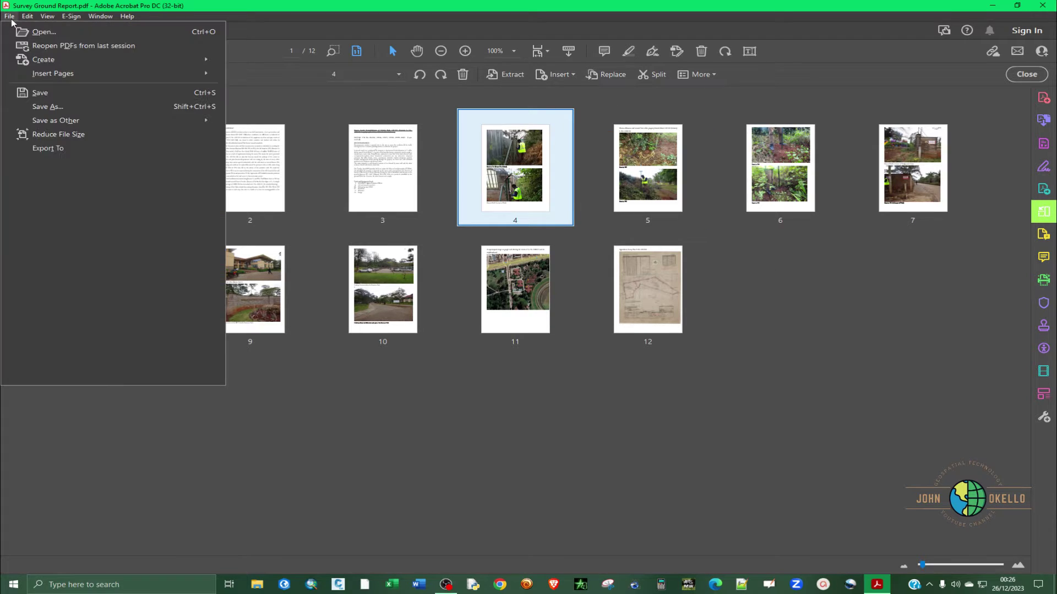
click(48, 94)
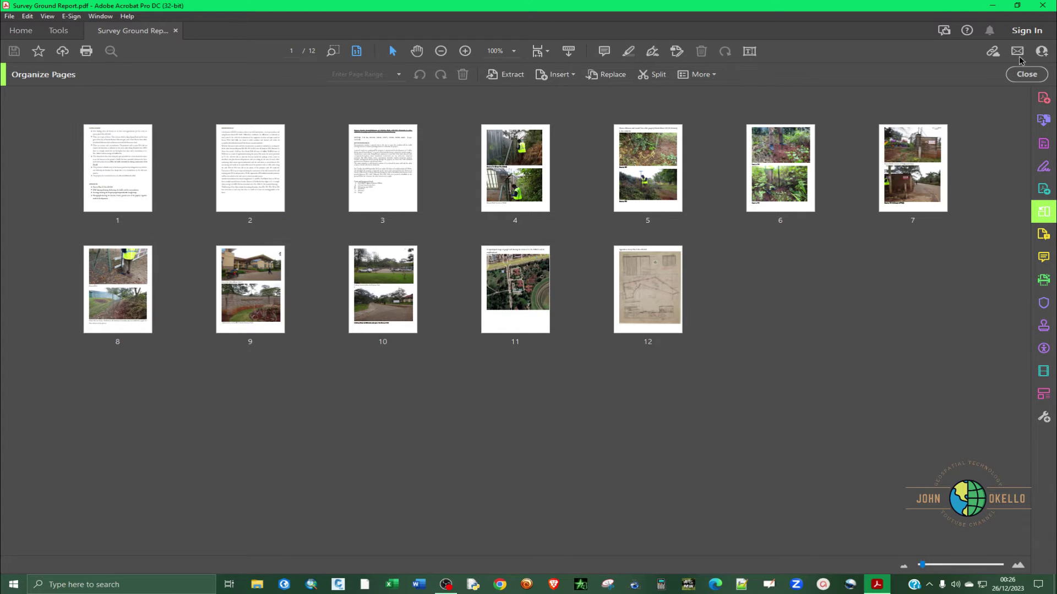
click(1026, 73)
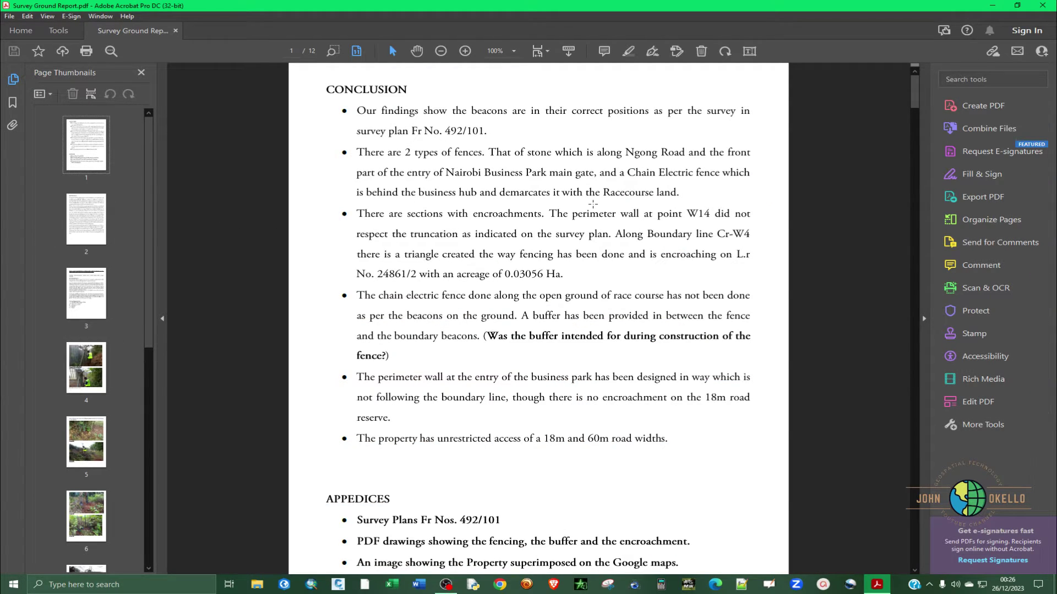
scroll(597, 183, down, 3)
scroll(597, 183, up, 3)
scroll(474, 178, down, 3)
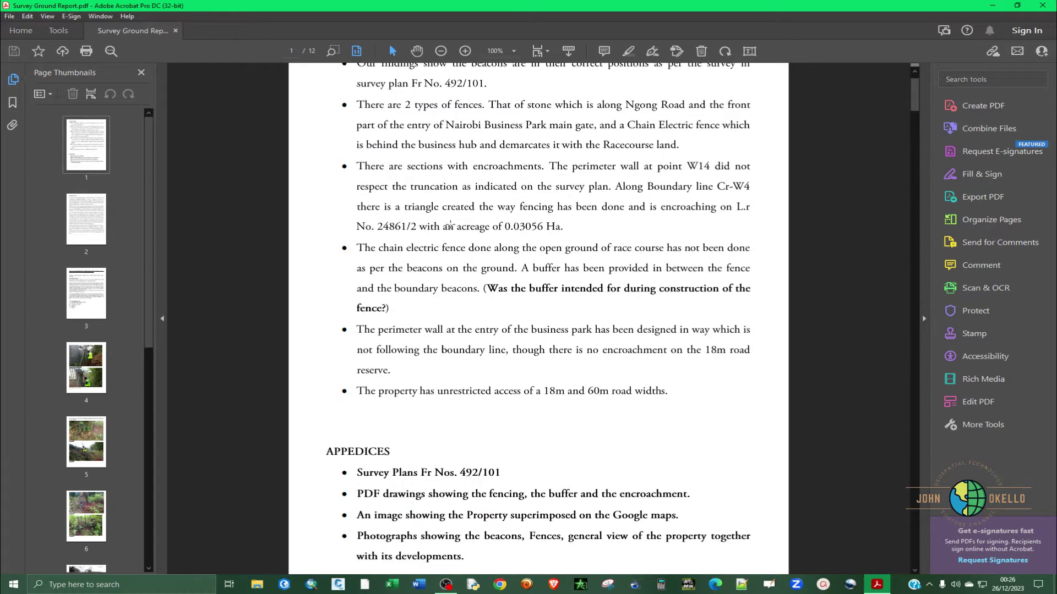
scroll(438, 168, up, 3)
scroll(416, 146, down, 9)
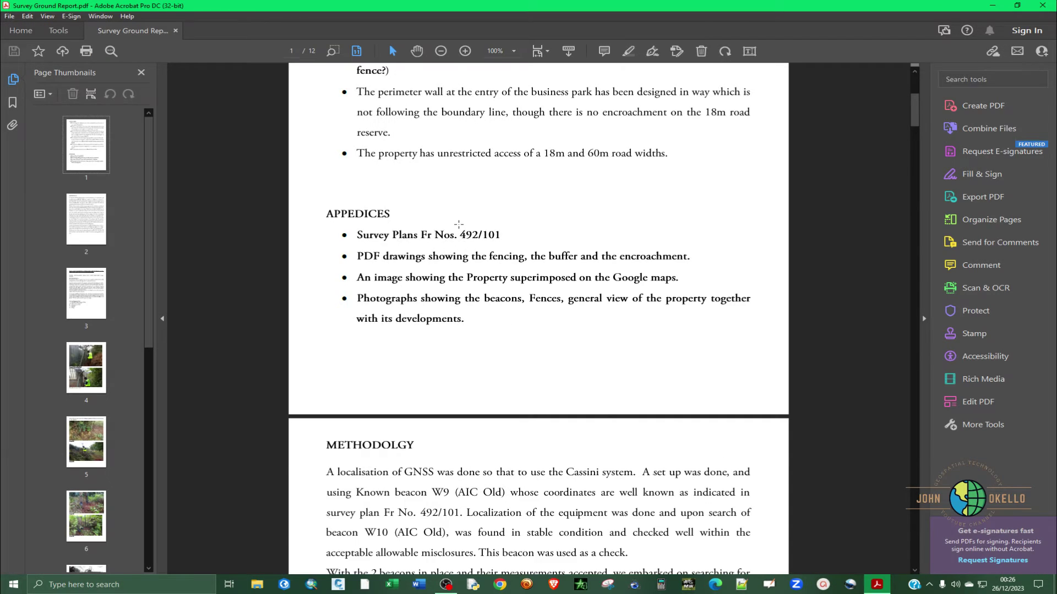
scroll(458, 223, up, 6)
scroll(458, 223, down, 20)
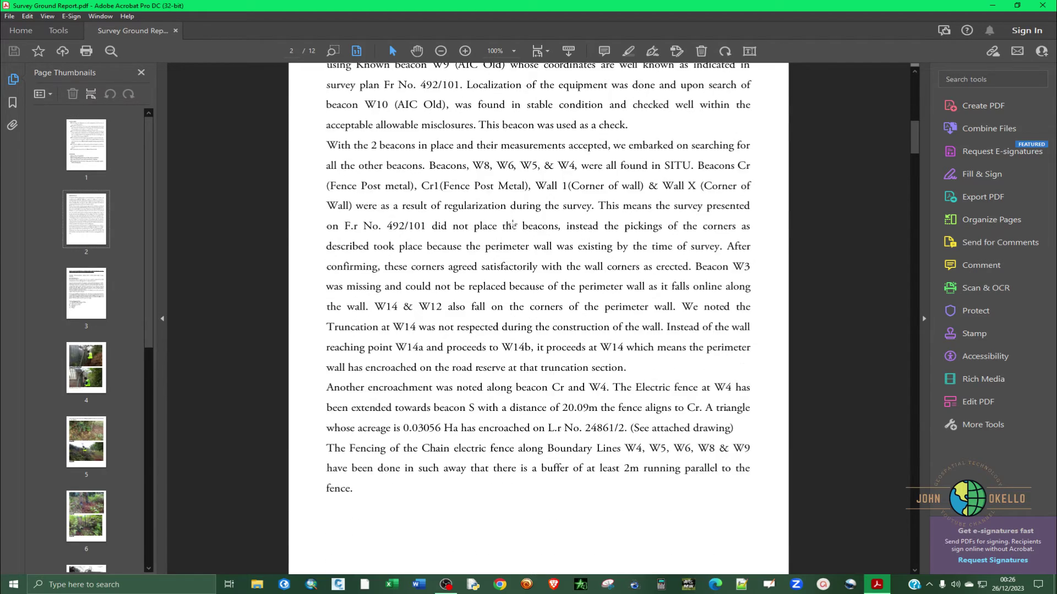
scroll(512, 225, down, 4)
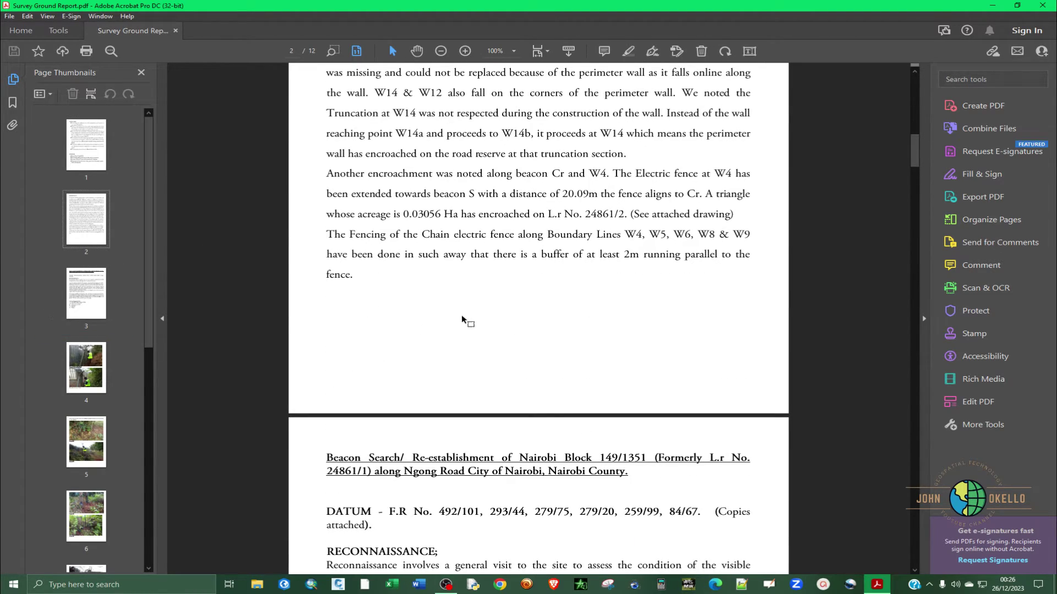
scroll(465, 331, down, 6)
scroll(465, 331, down, 3)
scroll(390, 249, down, 5)
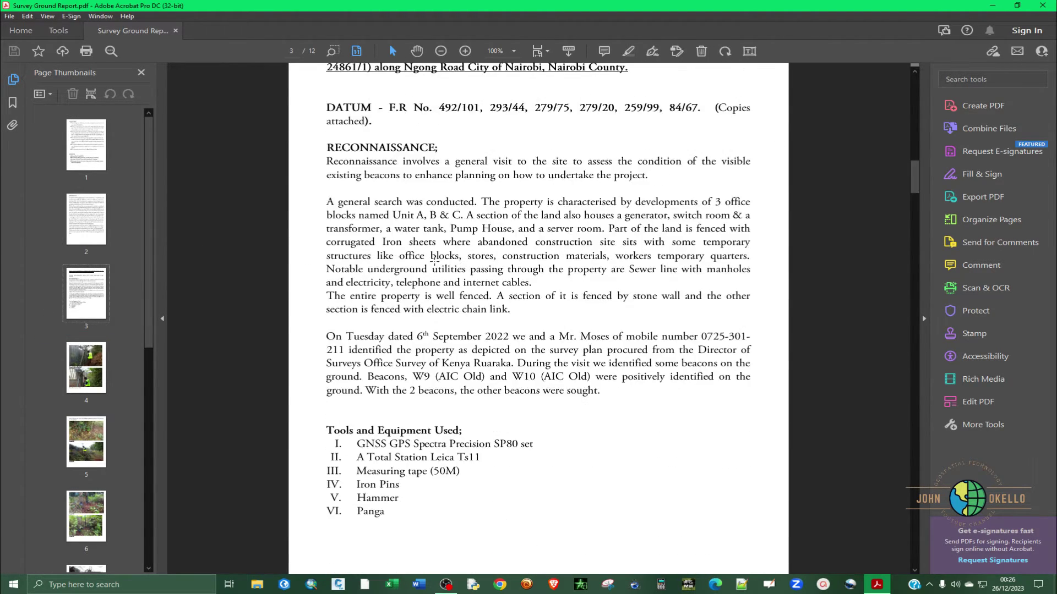
scroll(438, 314, up, 5)
scroll(398, 207, down, 5)
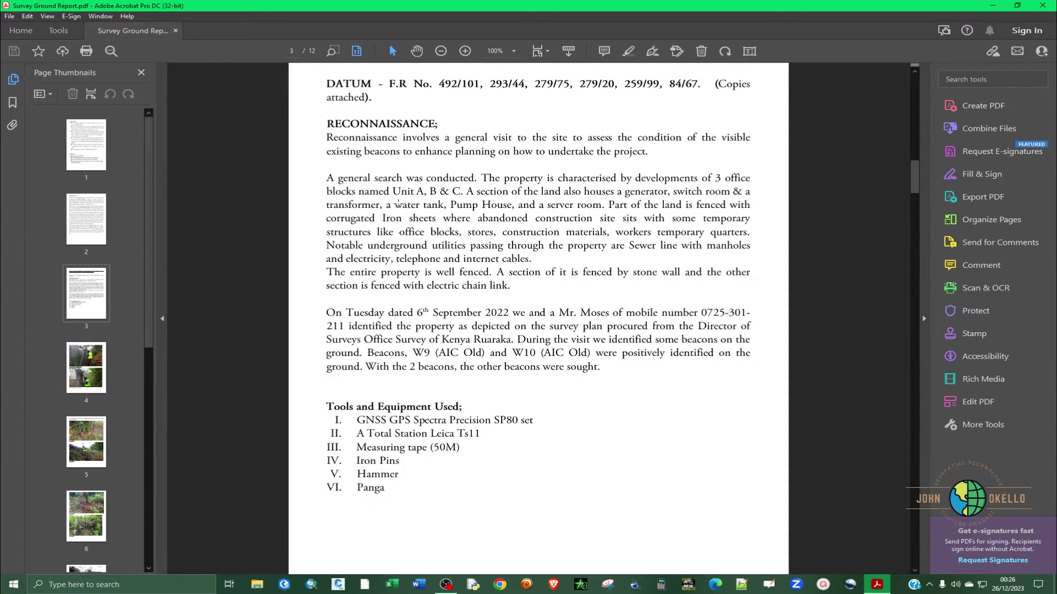
scroll(493, 379, down, 4)
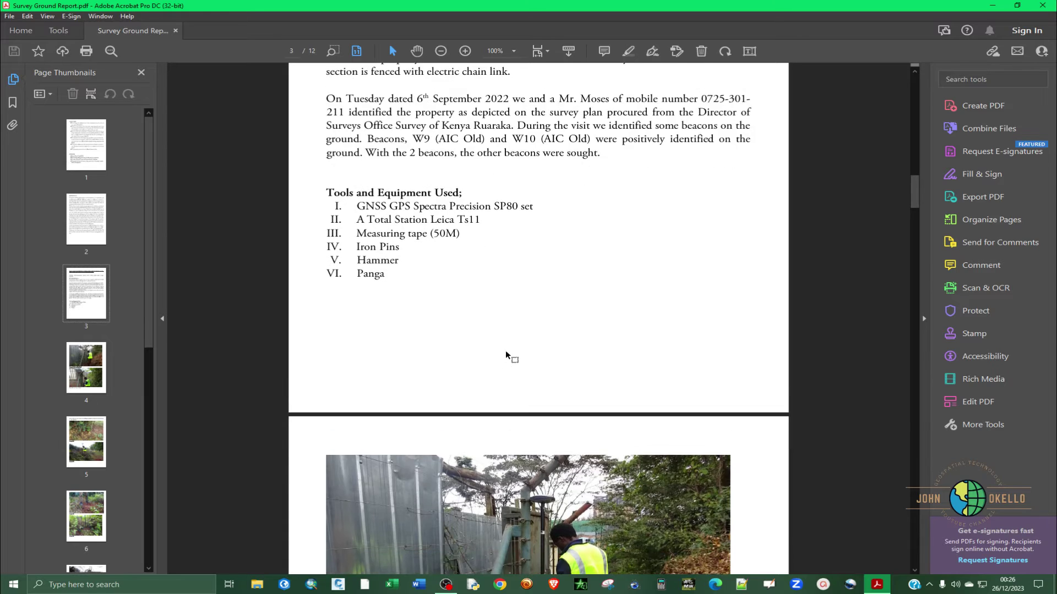
scroll(506, 354, up, 5)
drag(917, 201, 918, 98)
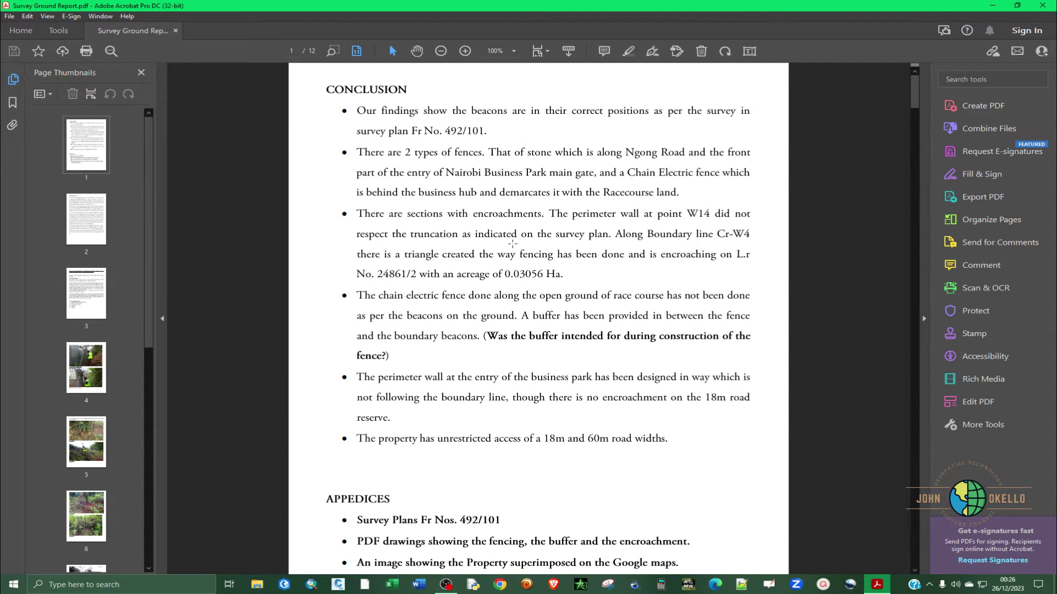
scroll(512, 243, down, 5)
scroll(916, 134, down, 1)
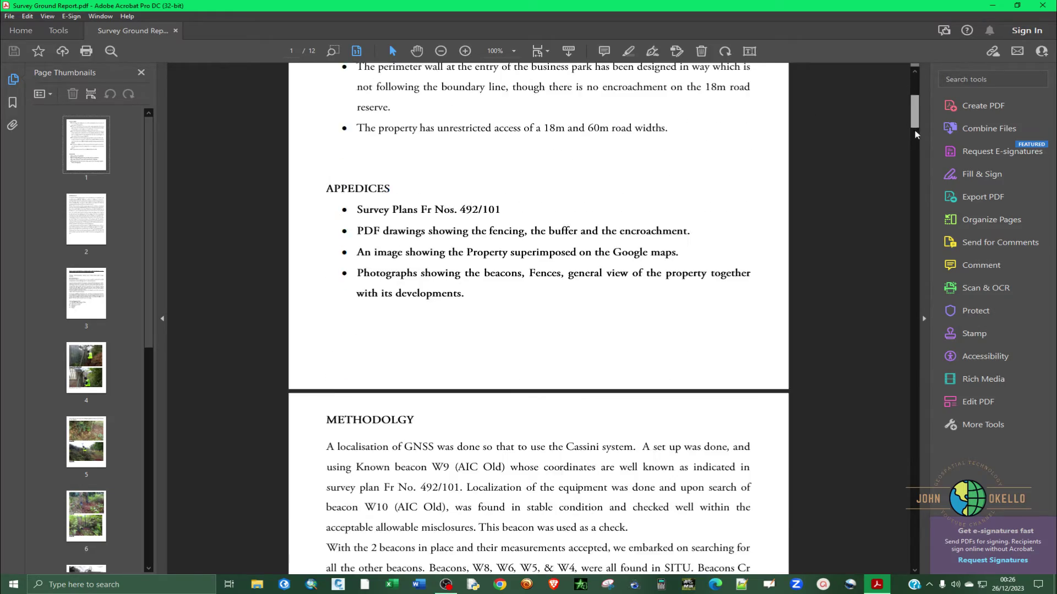
scroll(888, 247, down, 20)
scroll(895, 228, up, 6)
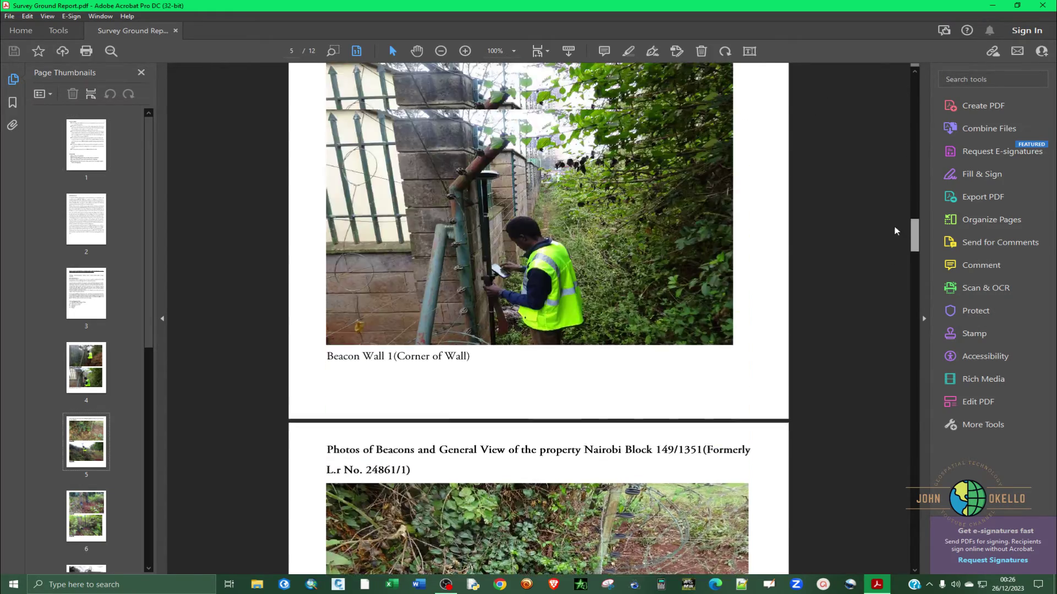
scroll(895, 228, up, 4)
scroll(886, 246, down, 20)
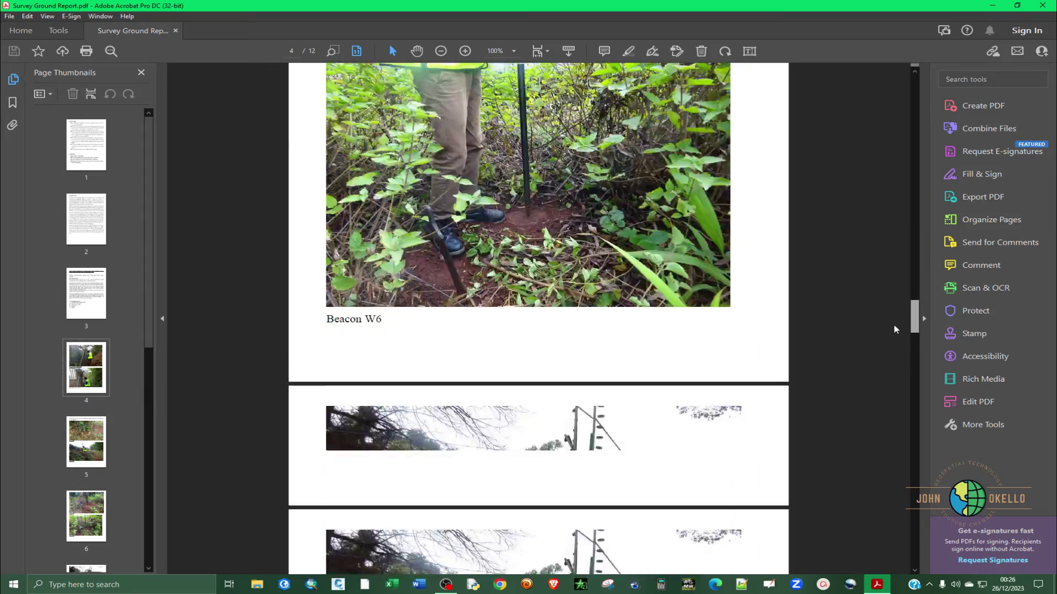
scroll(896, 331, down, 20)
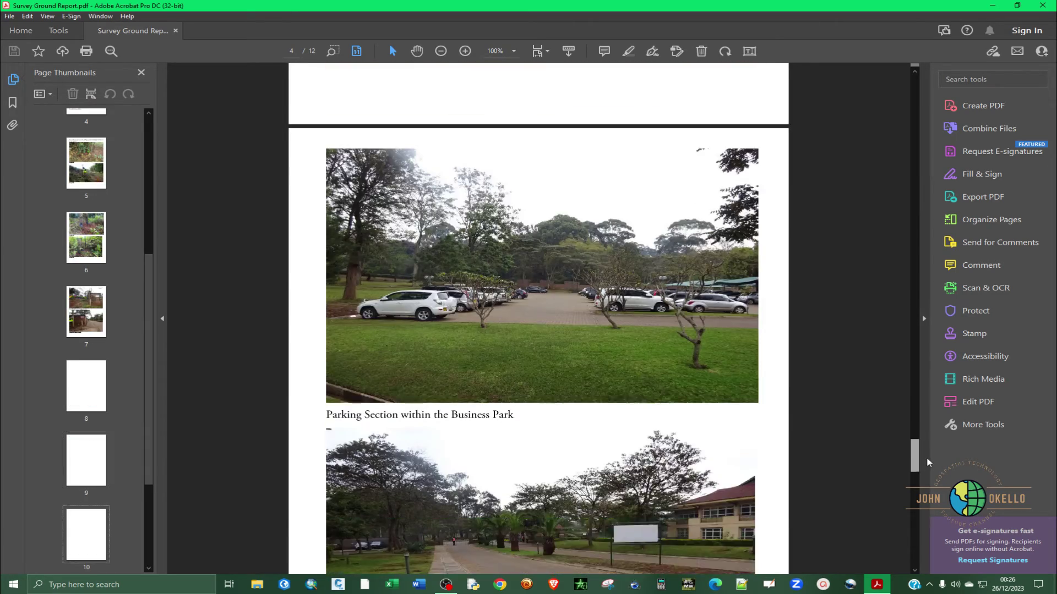
scroll(929, 465, down, 20)
scroll(820, 478, down, 3)
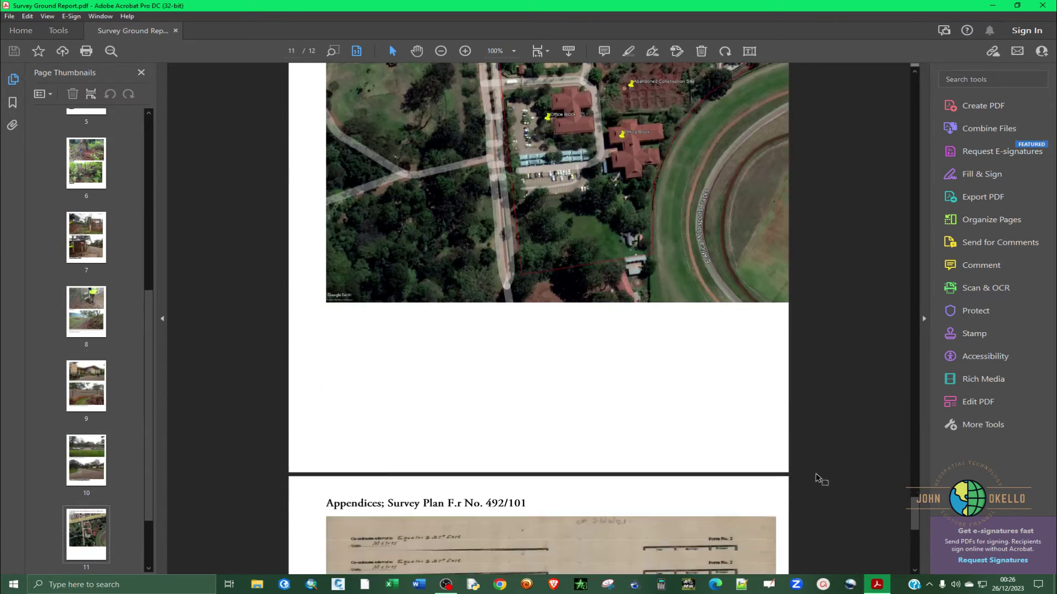
scroll(820, 479, down, 3)
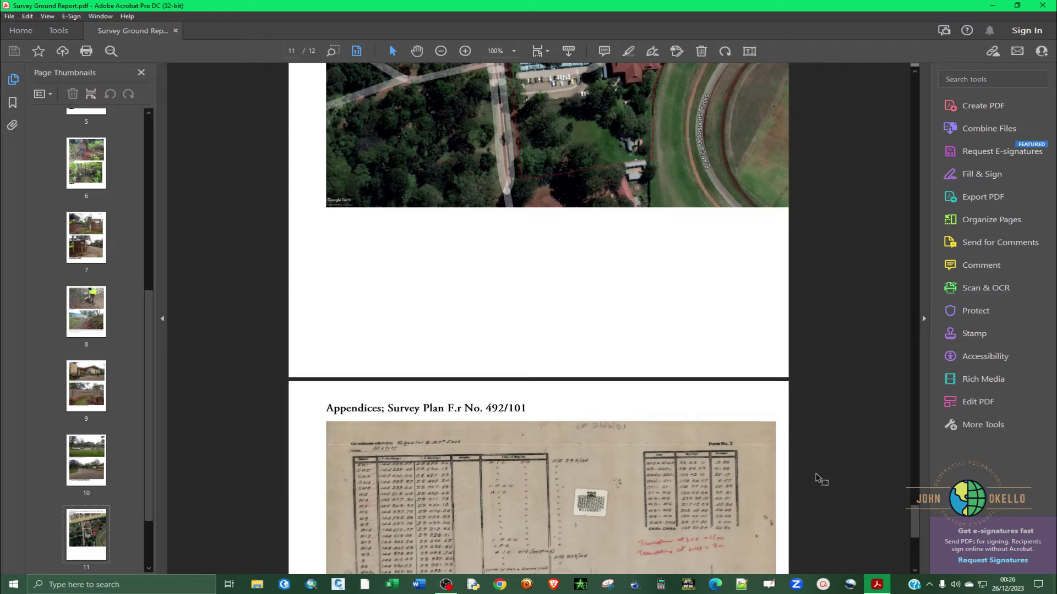